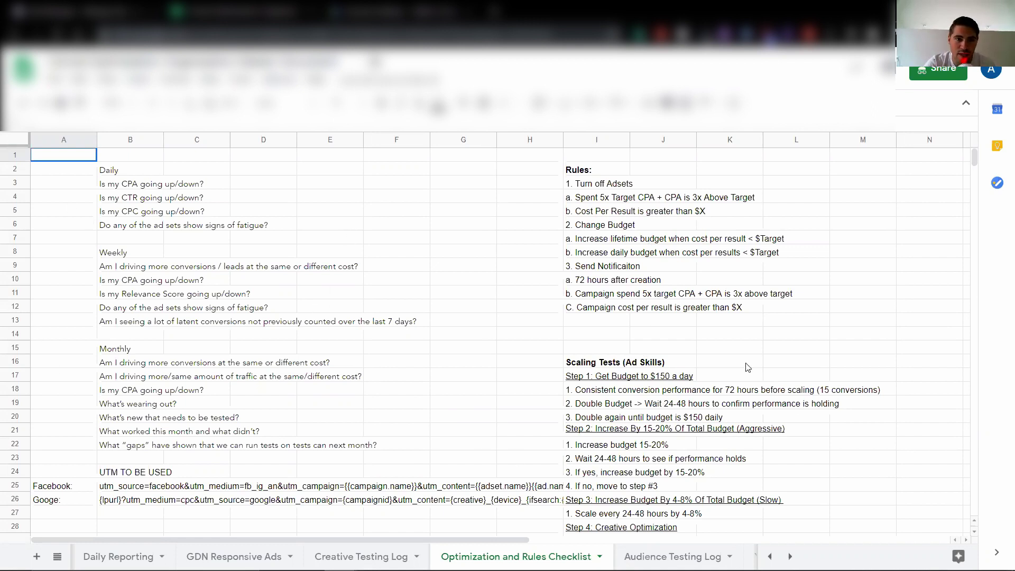
{"action": "scroll", "coordinate": [393, 397], "scroll_direction": "down", "scroll_amount": 3}
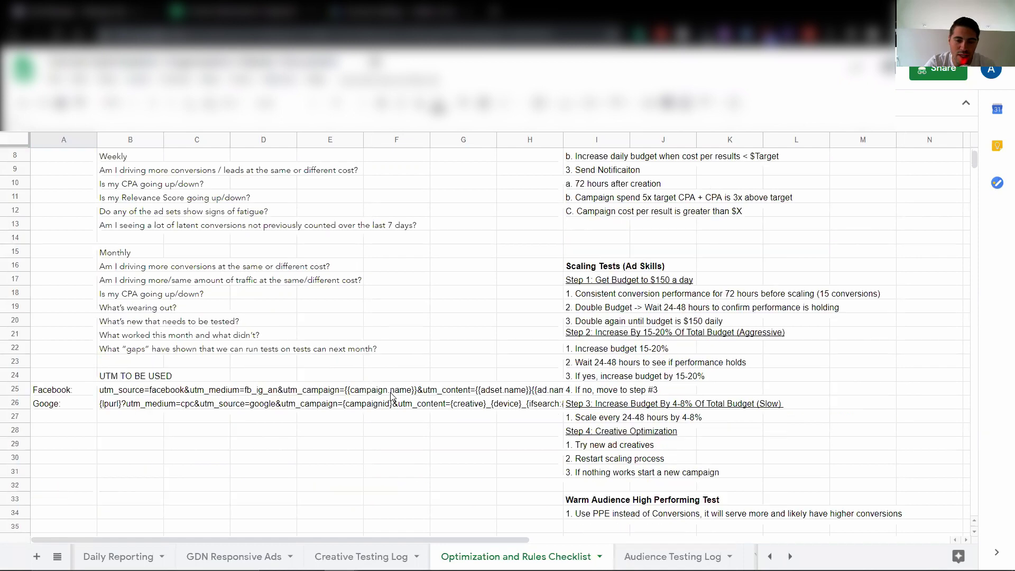
{"action": "scroll", "coordinate": [392, 396], "scroll_direction": "up", "scroll_amount": 1}
{"action": "scroll", "coordinate": [392, 397], "scroll_direction": "down", "scroll_amount": 4}
{"action": "scroll", "coordinate": [567, 351], "scroll_direction": "up", "scroll_amount": 6}
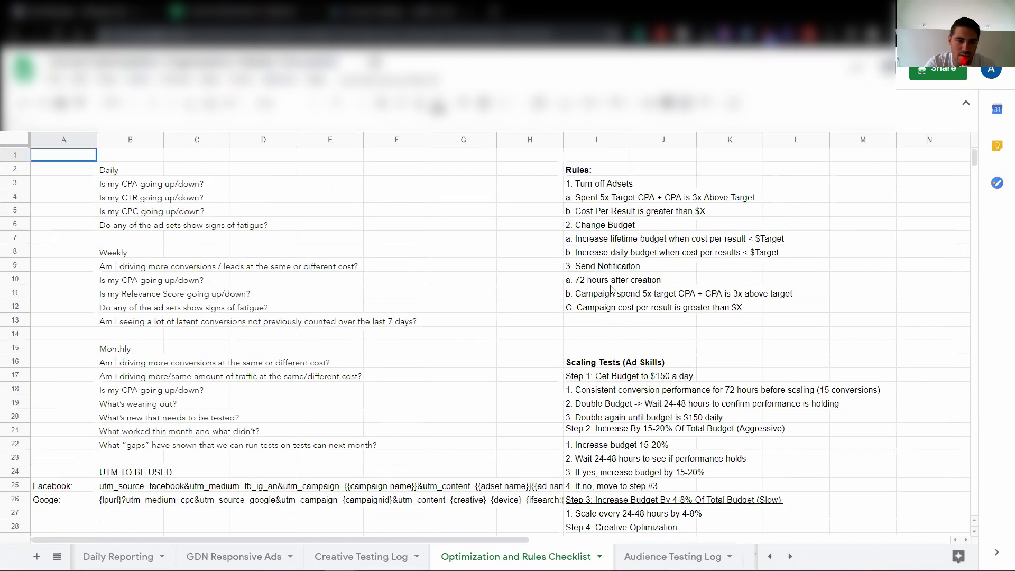
{"action": "scroll", "coordinate": [148, 499], "scroll_direction": "down", "scroll_amount": 1}
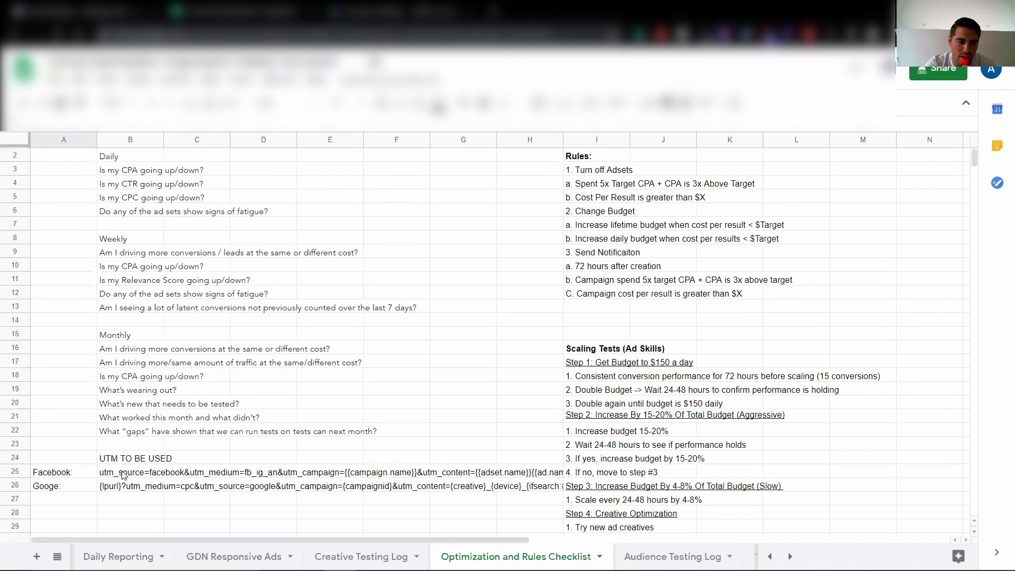
{"action": "left_click", "coordinate": [122, 474]}
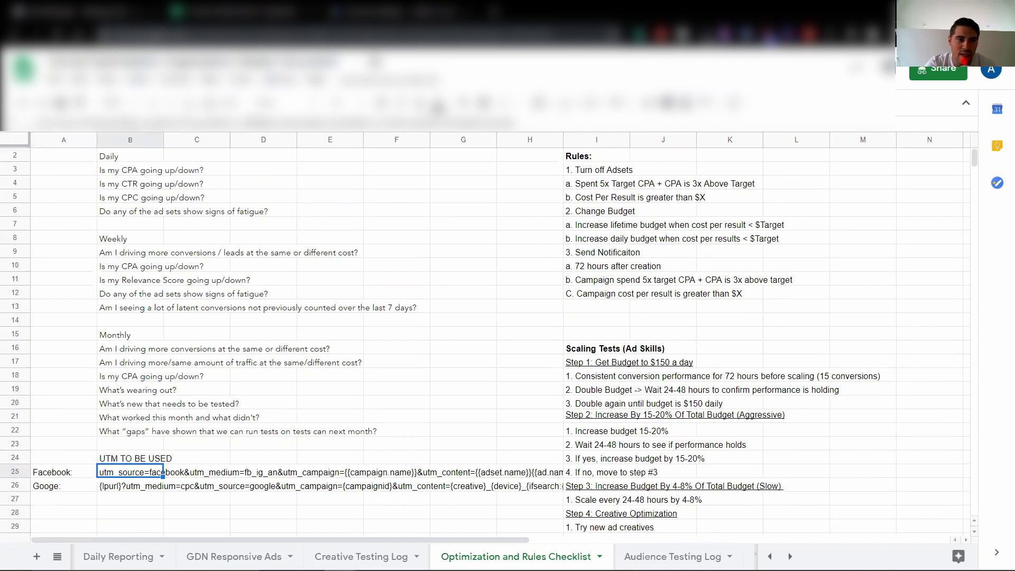
{"action": "double_click", "coordinate": [162, 472]}
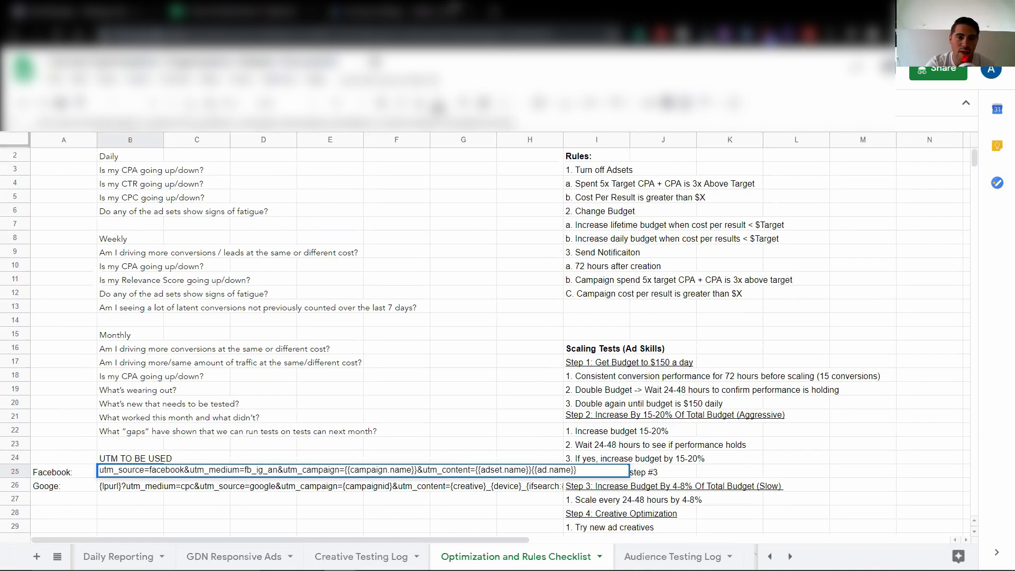
{"action": "key", "text": "ctrl+t"}
{"action": "type", "text": "google ab"}
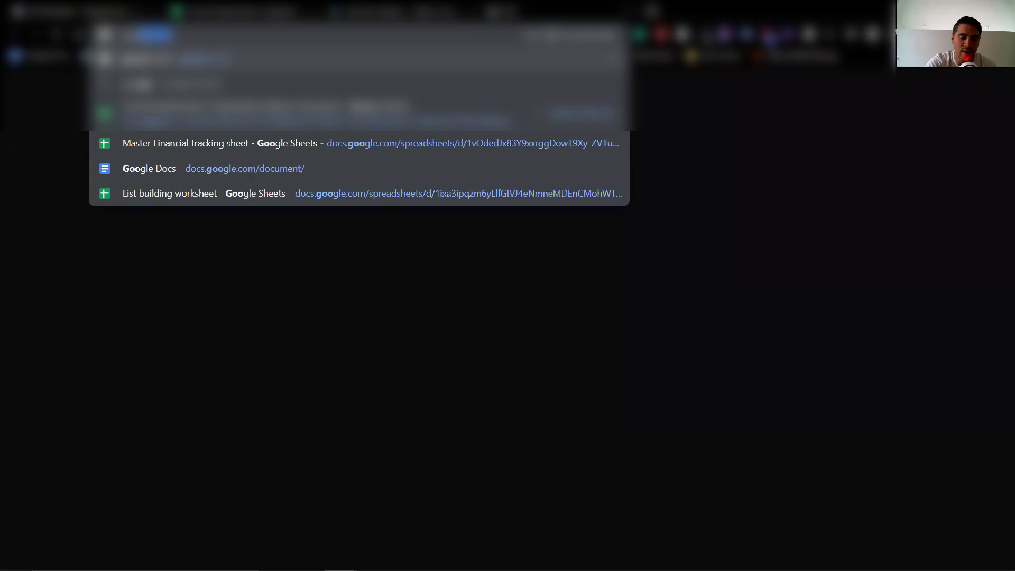
{"action": "key", "text": "BackSpace"}
{"action": "key", "text": "BackSpace"}
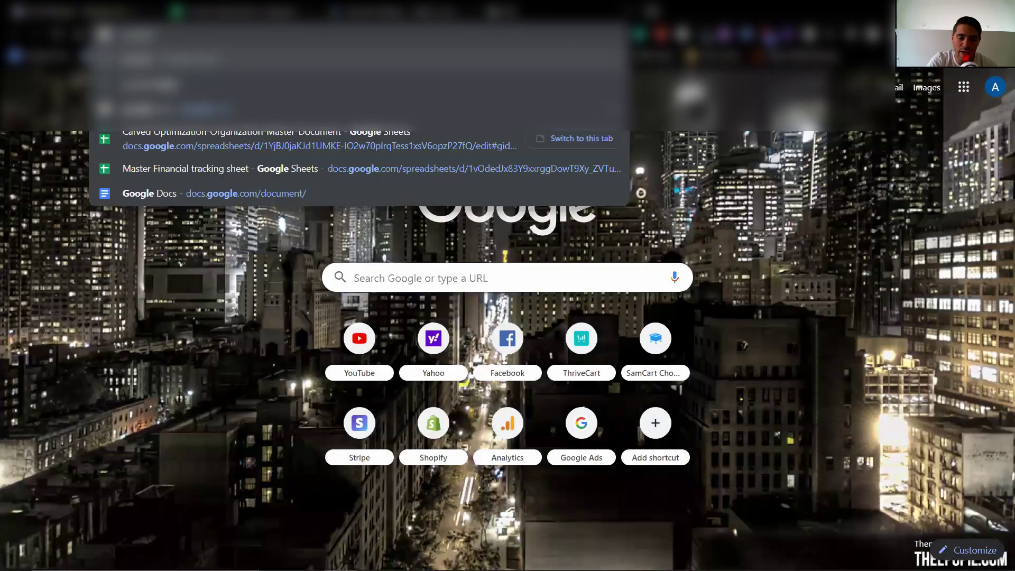
{"action": "type", "text": "an"}
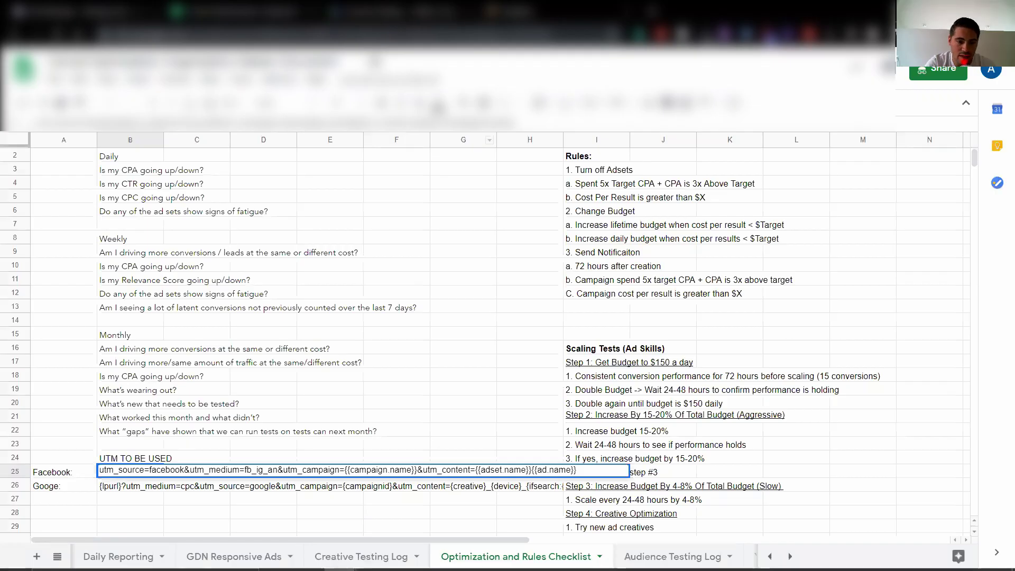
{"action": "key", "text": "Escape"}
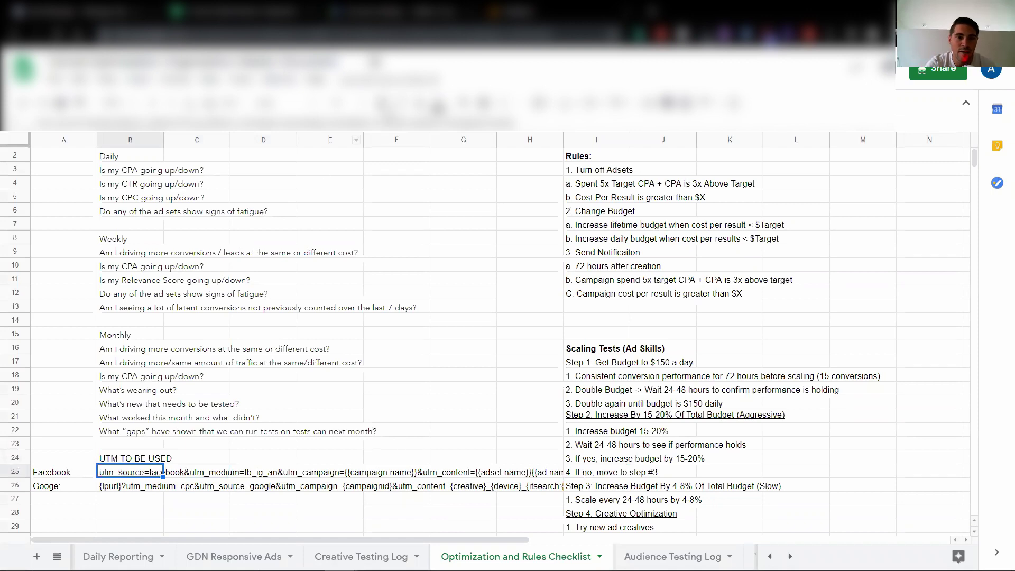
In Facebook Ads Manager, bring up the ad's Tracking section and check the empty URL Parameters field
{"action": "left_click", "coordinate": [108, 7]}
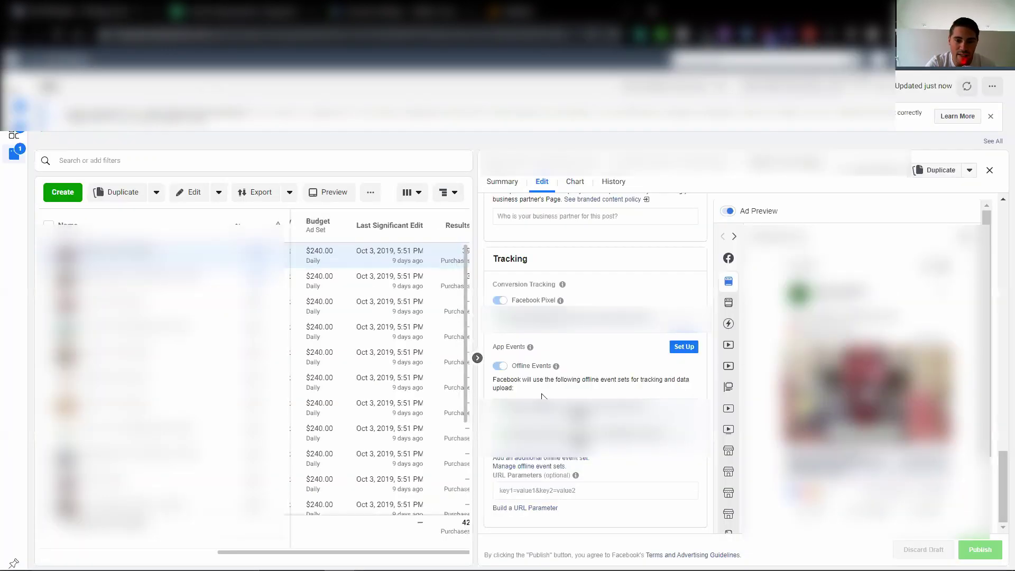
{"action": "left_click", "coordinate": [531, 489]}
{"action": "left_click", "coordinate": [597, 514]}
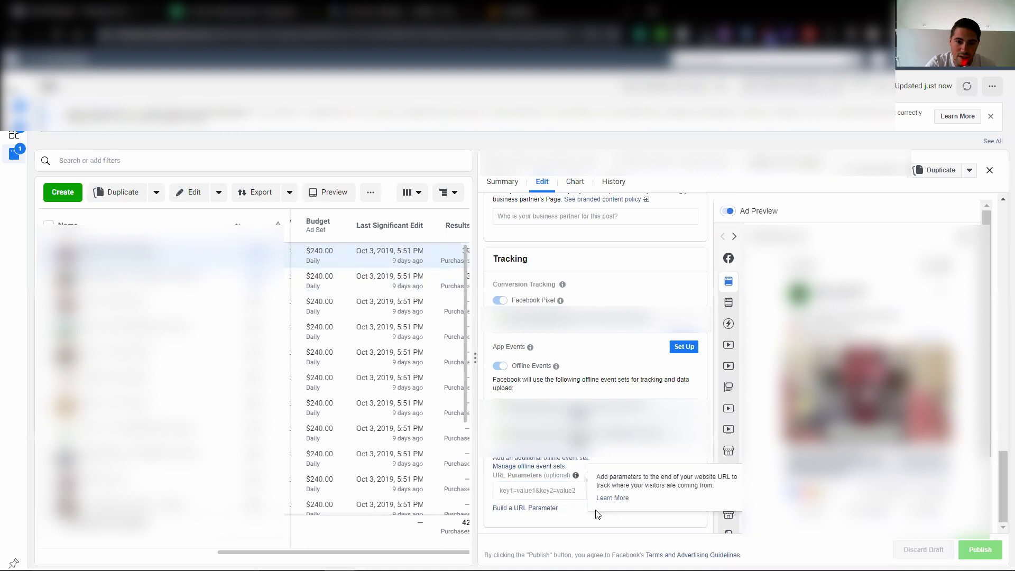
{"action": "left_click", "coordinate": [550, 490]}
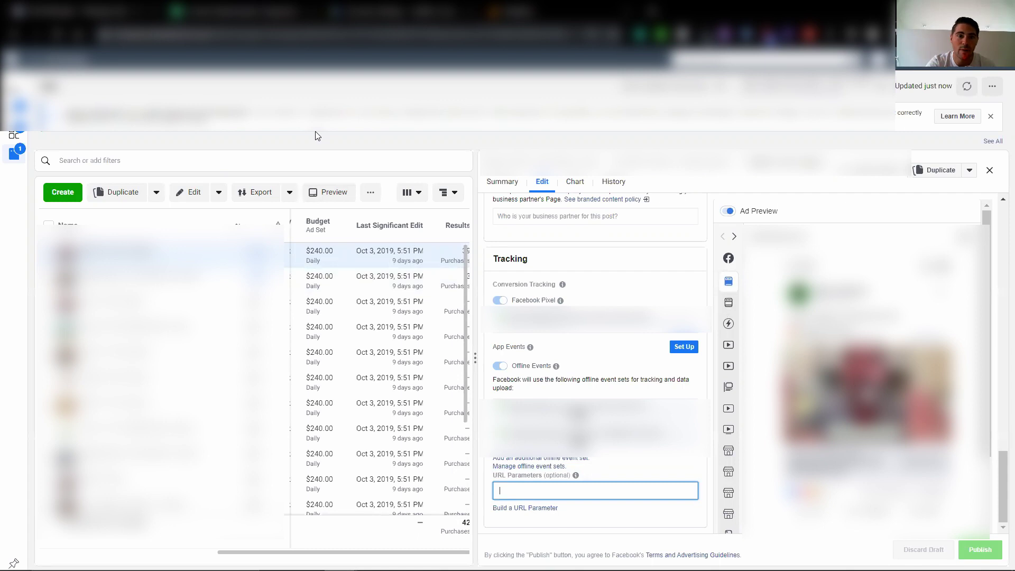
{"action": "left_click", "coordinate": [591, 482]}
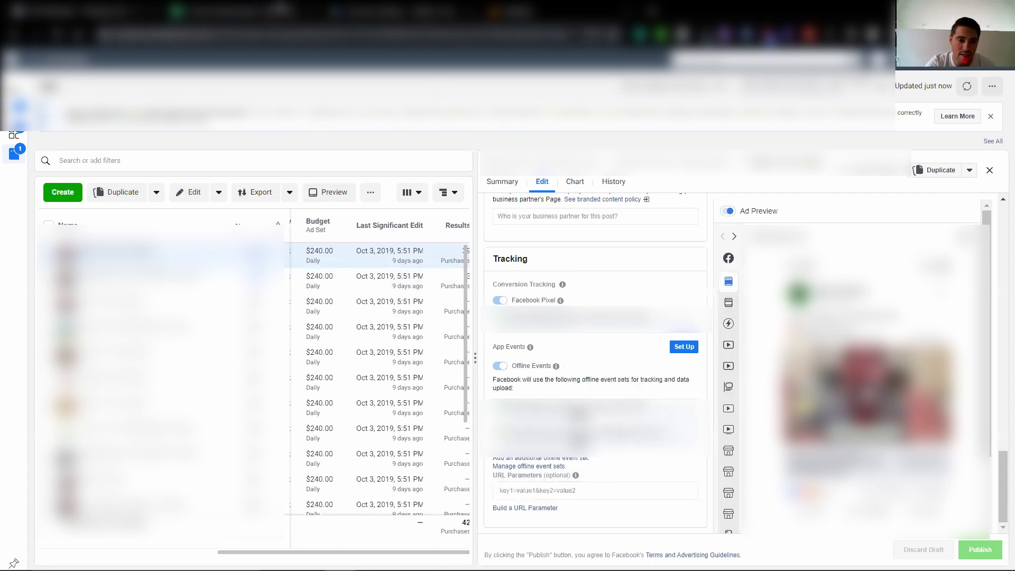
Back in the UTM sheet, select the Facebook UTM string in cell B25
{"action": "key", "text": "ctrl+Tab"}
{"action": "left_click", "coordinate": [222, 473]}
{"action": "left_click", "coordinate": [246, 475]}
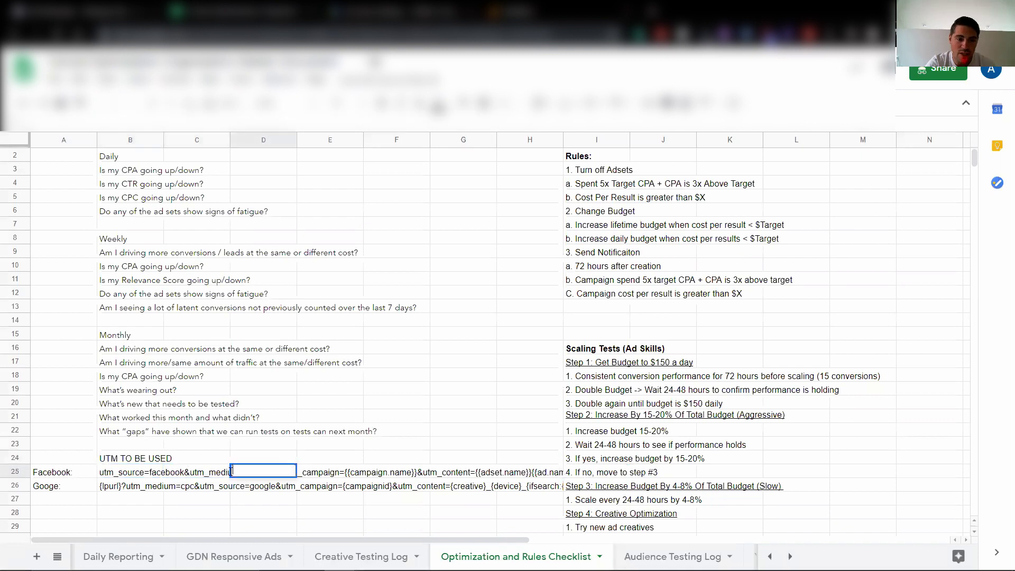
{"action": "double_click", "coordinate": [120, 474]}
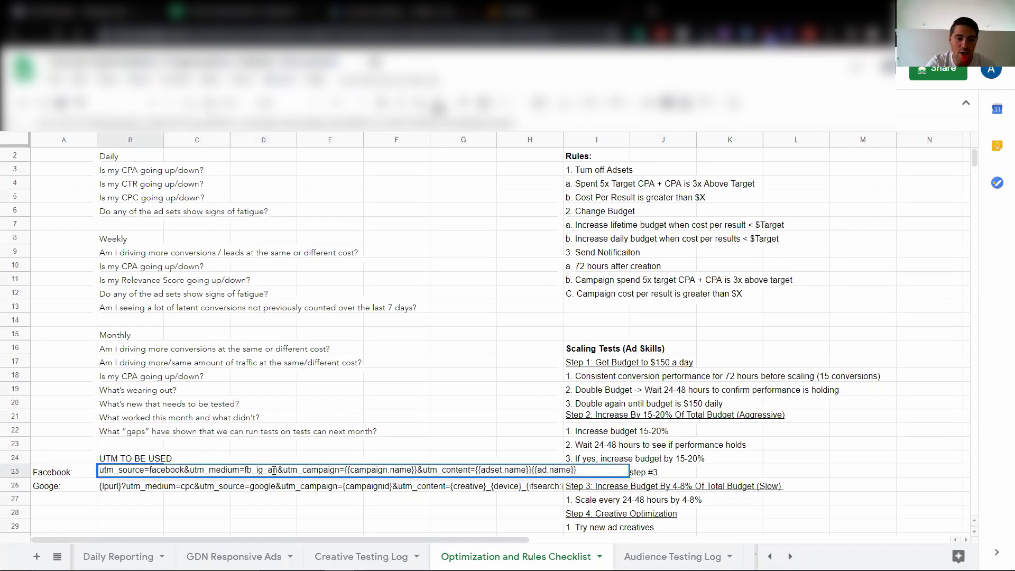
{"action": "key", "text": "Return"}
{"action": "left_click", "coordinate": [130, 473]}
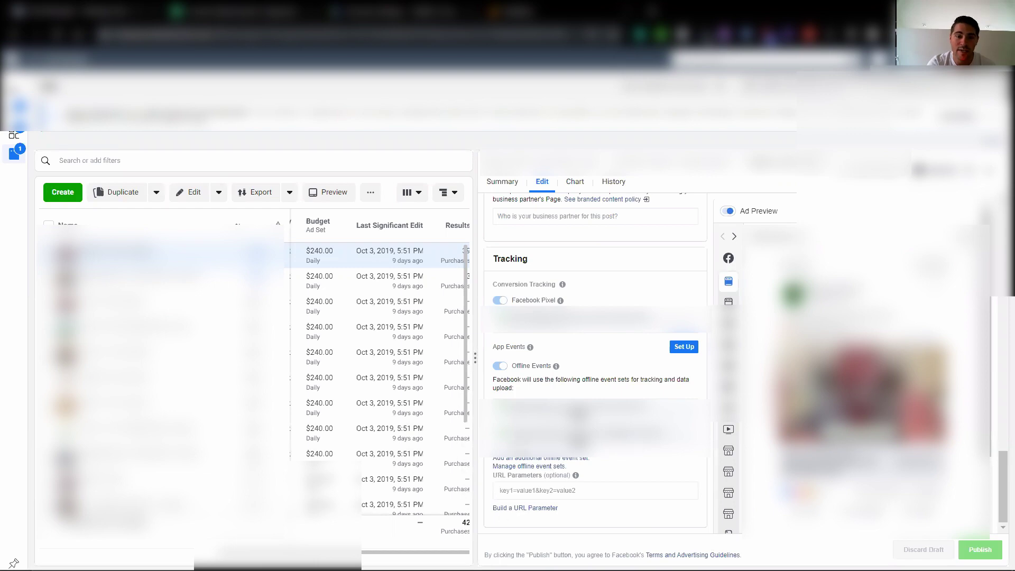
Preview the Campaign Name dynamic values in the URL parameter builder, then close it unchanged
{"action": "left_click", "coordinate": [515, 507]}
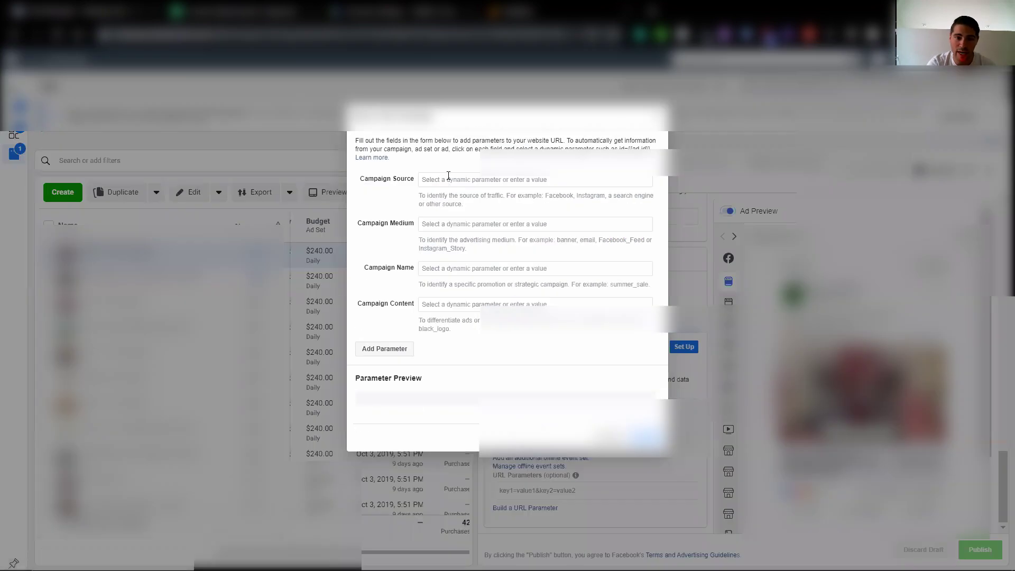
{"action": "left_click", "coordinate": [451, 268]}
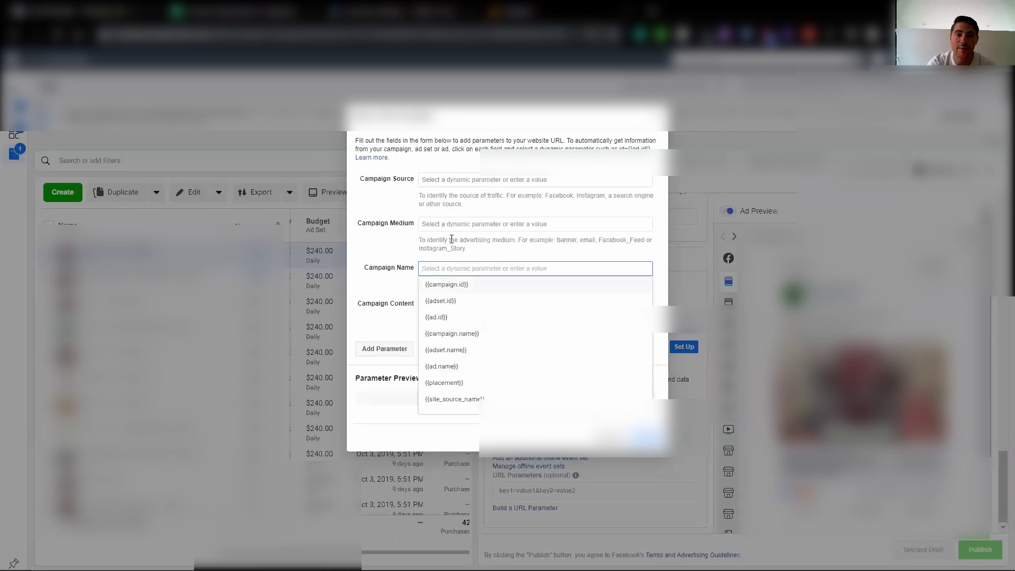
{"action": "left_click", "coordinate": [376, 225]}
{"action": "key", "text": "Escape"}
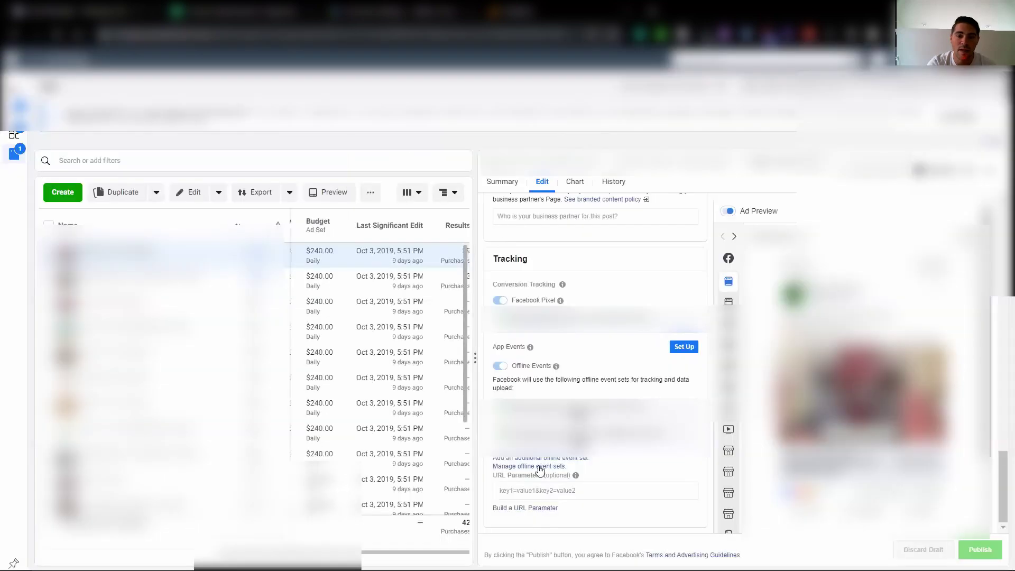
{"action": "mouse_move", "coordinate": [549, 290]}
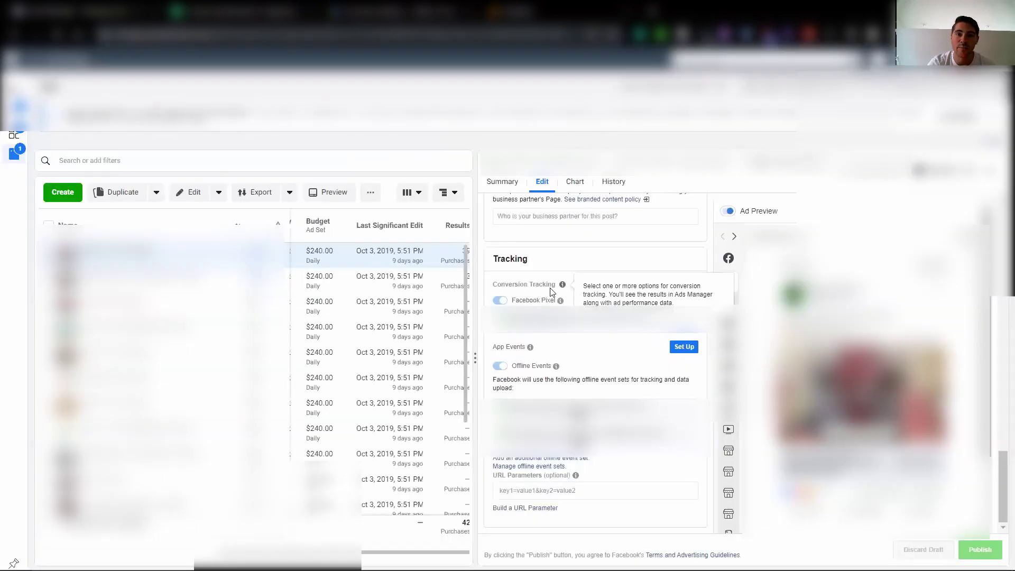
{"action": "left_click", "coordinate": [421, 8]}
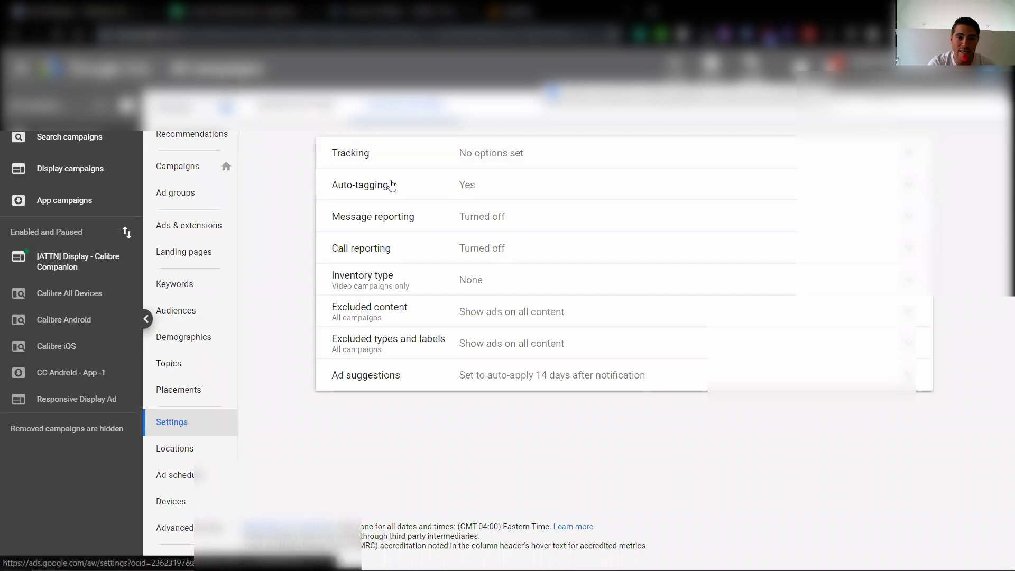
Paste the Google UTM string from cell B26 into the campaign's Tracking template
{"action": "left_click", "coordinate": [427, 169]}
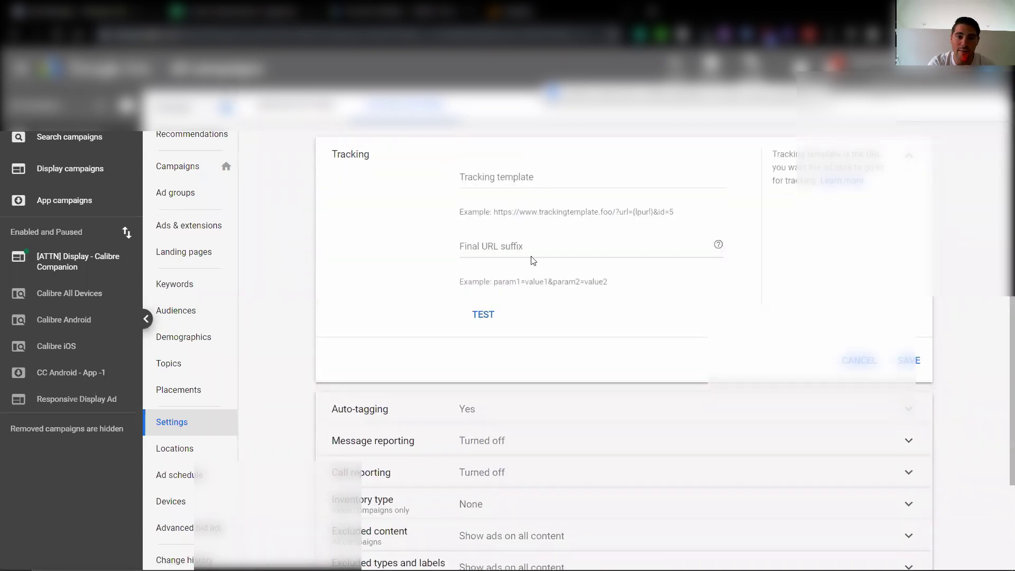
{"action": "left_click", "coordinate": [507, 176]}
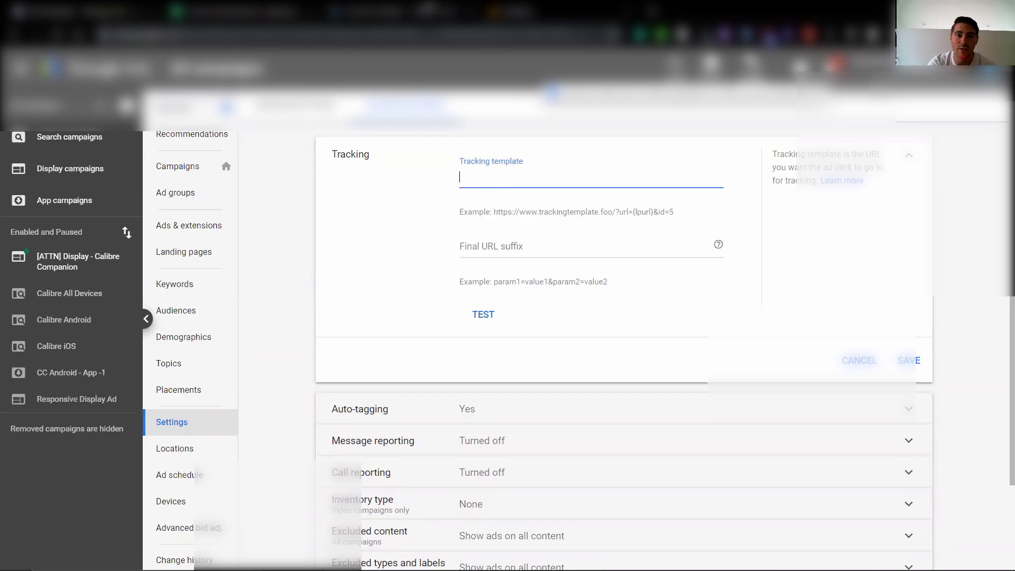
{"action": "left_click", "coordinate": [230, 7]}
{"action": "left_click", "coordinate": [132, 489]}
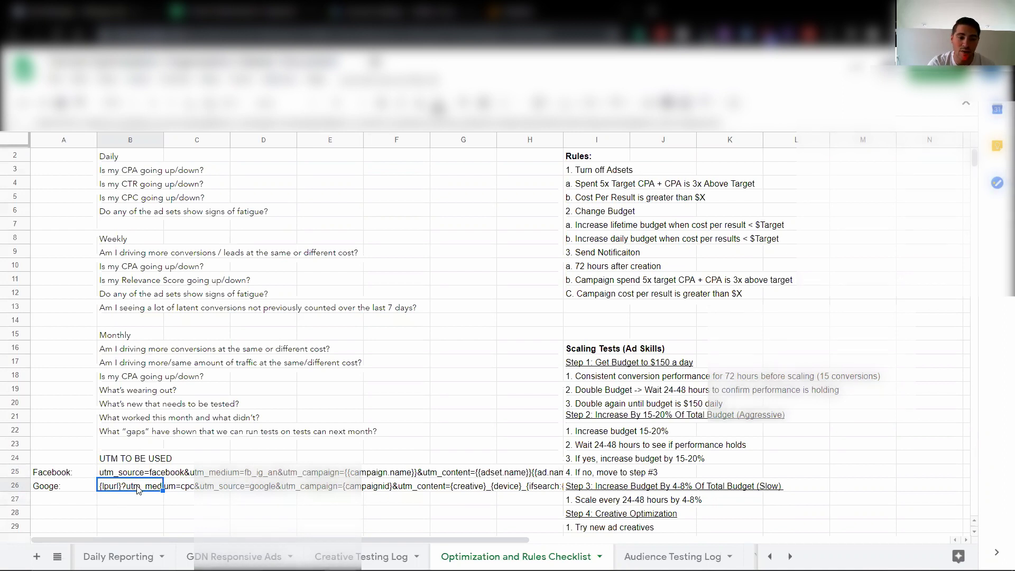
{"action": "key", "text": "ctrl+c"}
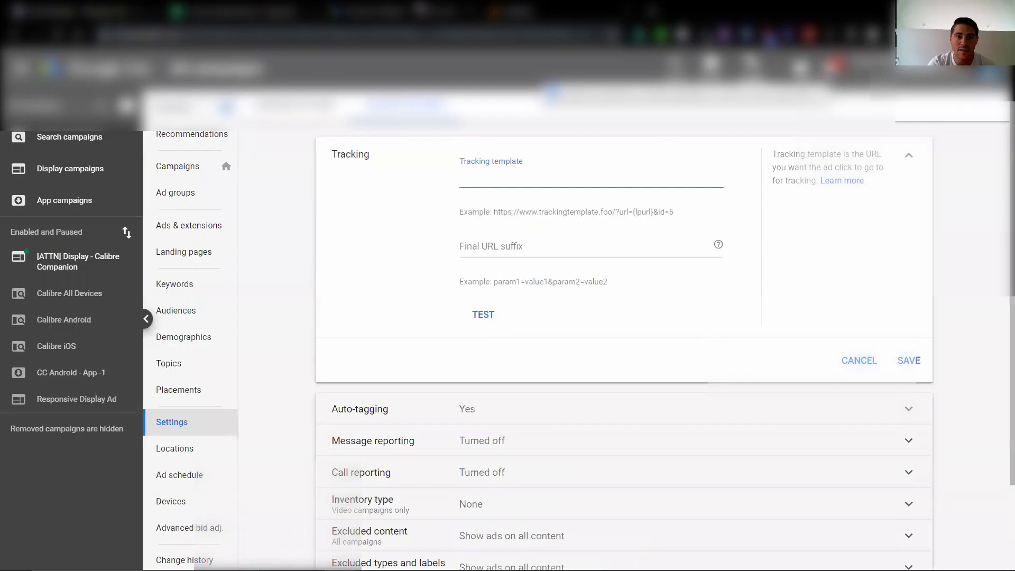
{"action": "left_click", "coordinate": [420, 9]}
{"action": "key", "text": "ctrl+v"}
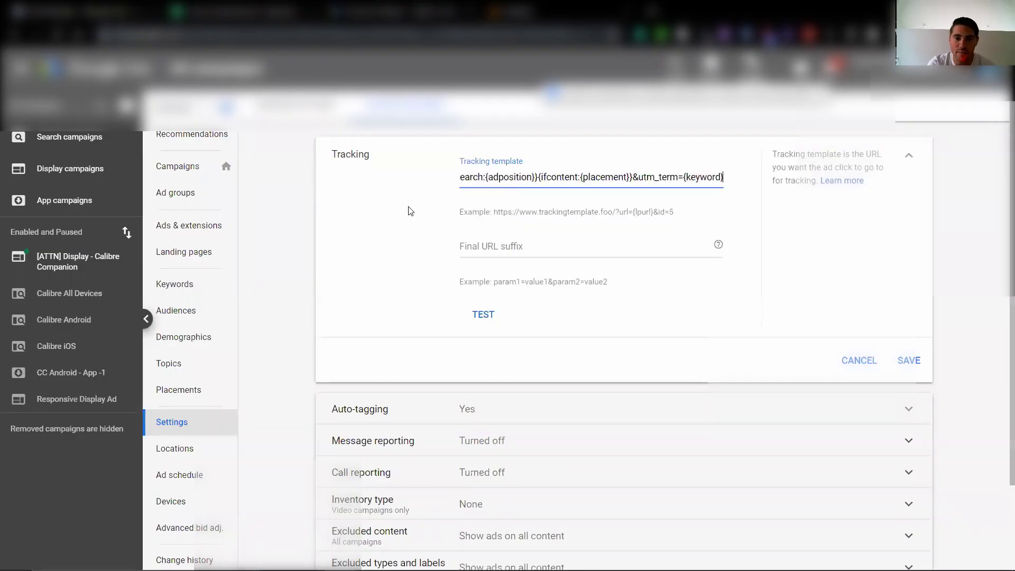
{"action": "left_click", "coordinate": [418, 210]}
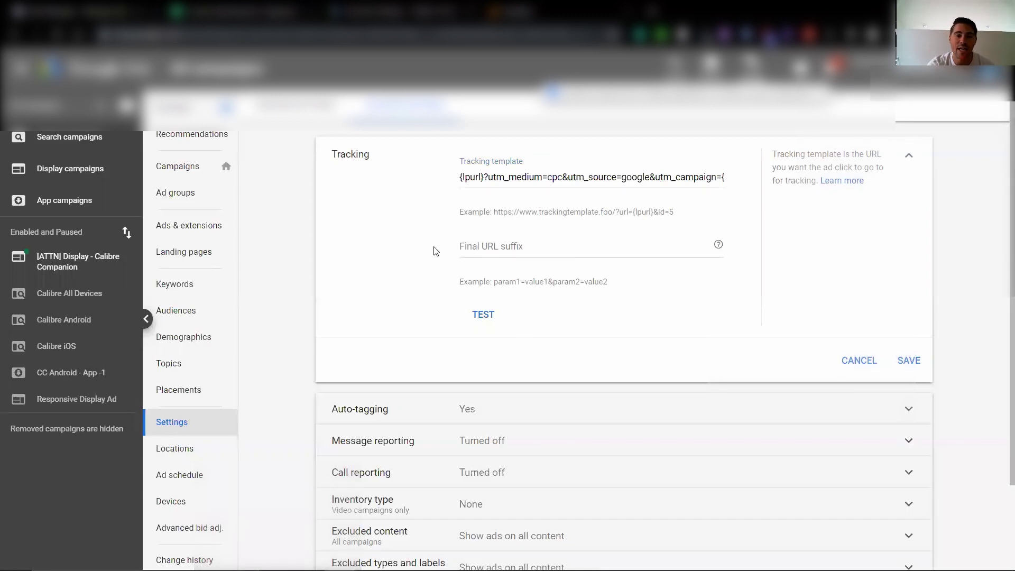
{"action": "left_click", "coordinate": [529, 7]}
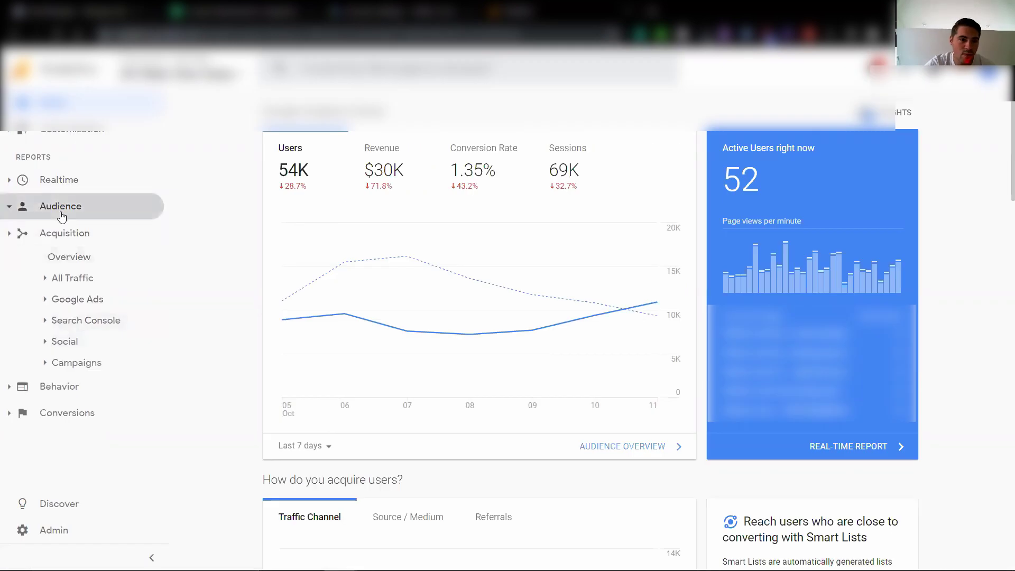
Open Acquisition > All Traffic > Source/Medium and scroll down to its traffic sources table
{"action": "left_click", "coordinate": [62, 214]}
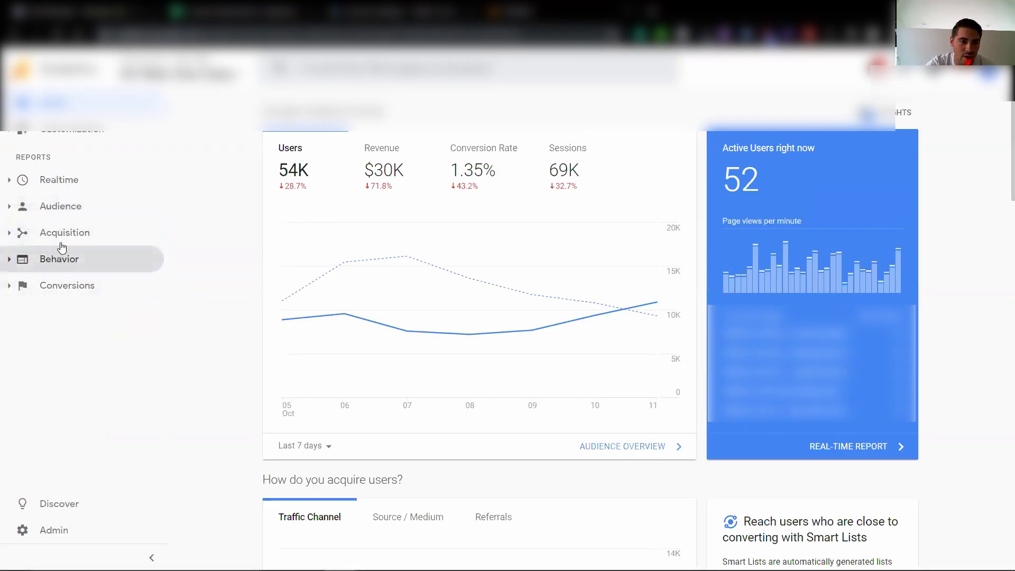
{"action": "left_click", "coordinate": [62, 236]}
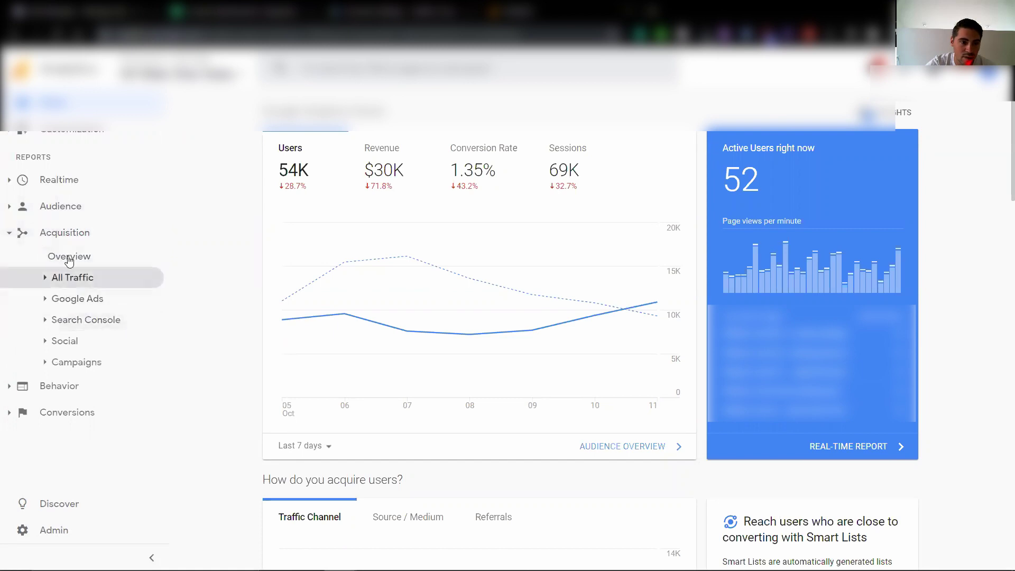
{"action": "left_click", "coordinate": [87, 277]}
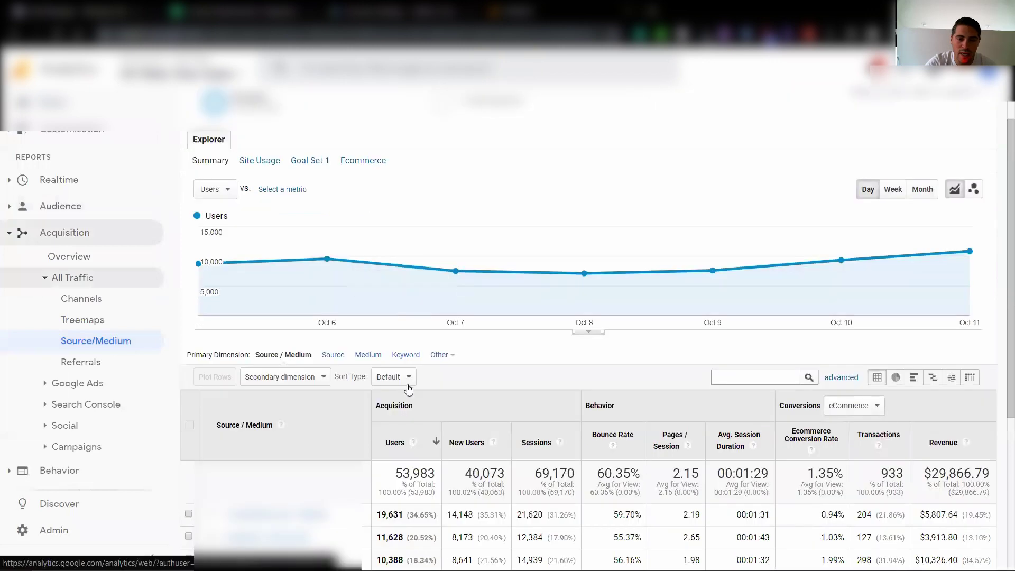
{"action": "scroll", "coordinate": [408, 390], "scroll_direction": "down", "scroll_amount": 5}
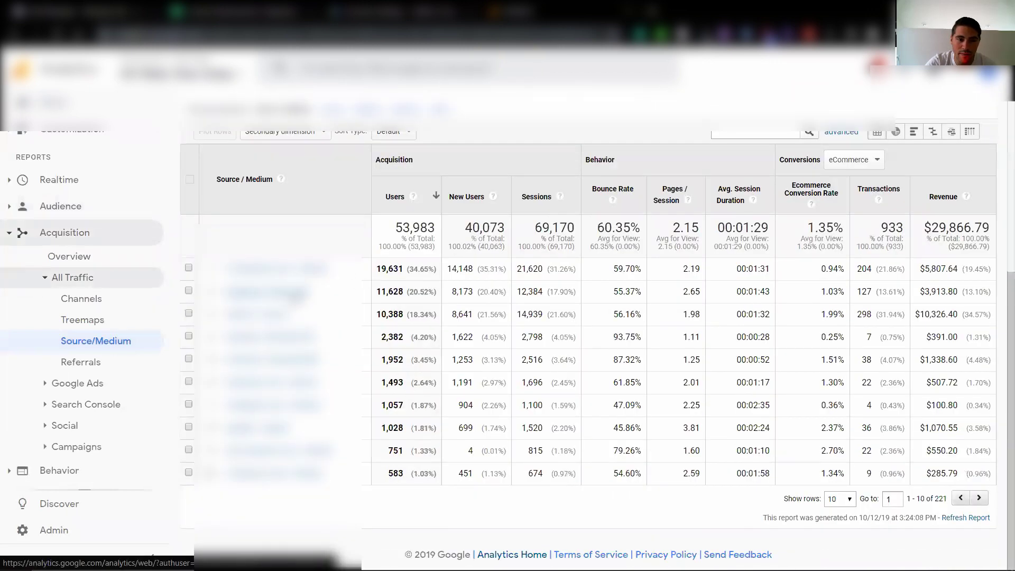